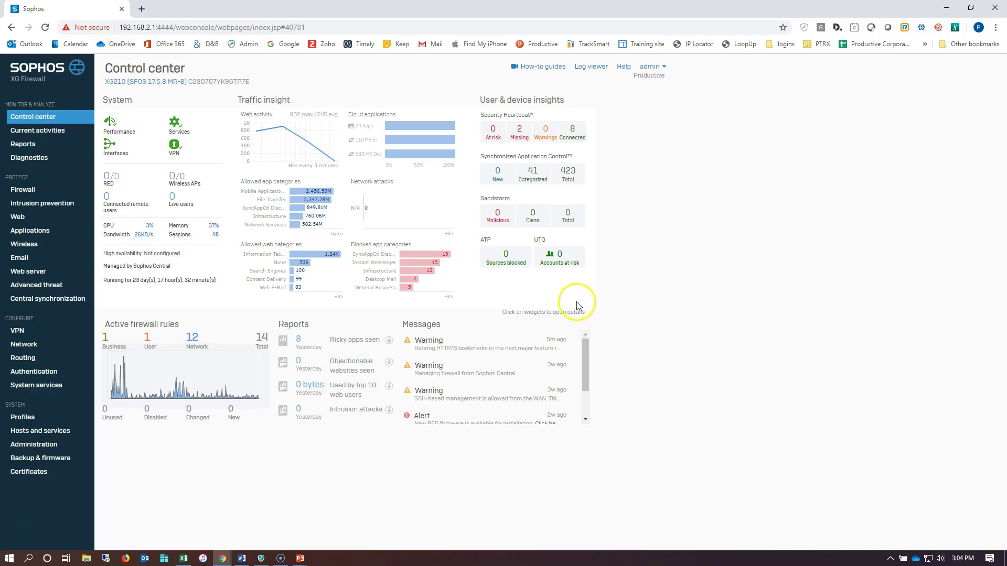
Step: Create a Business application rule from the DNAT/Full NAT/Load Balancing template named 'rdp external'
left_click(30, 189)
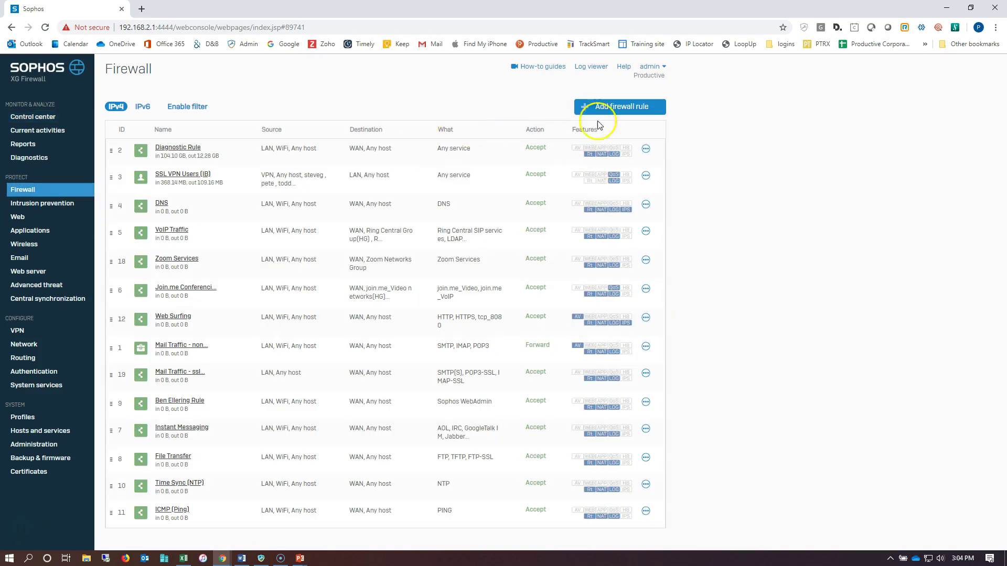
left_click(608, 106)
left_click(589, 188)
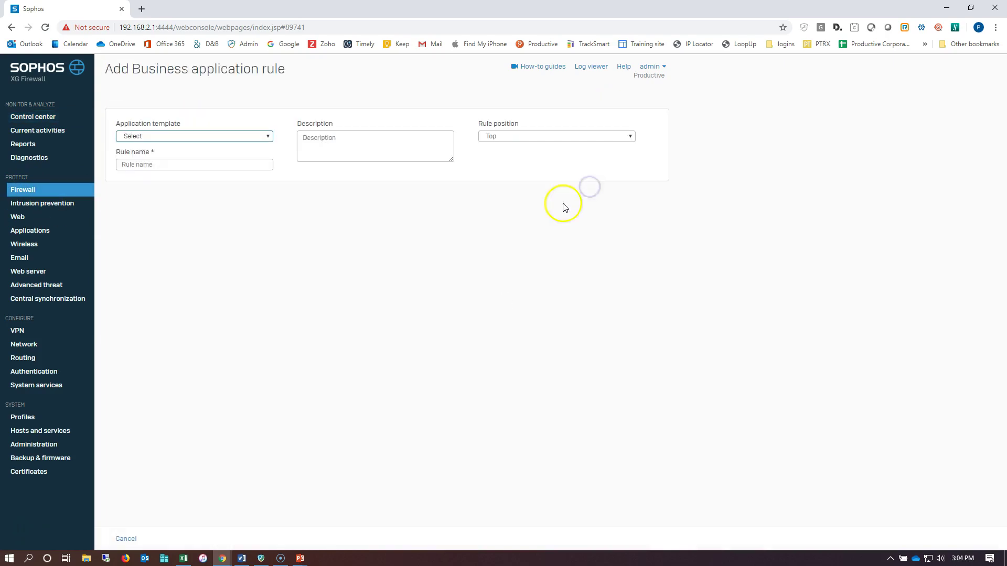
left_click(175, 139)
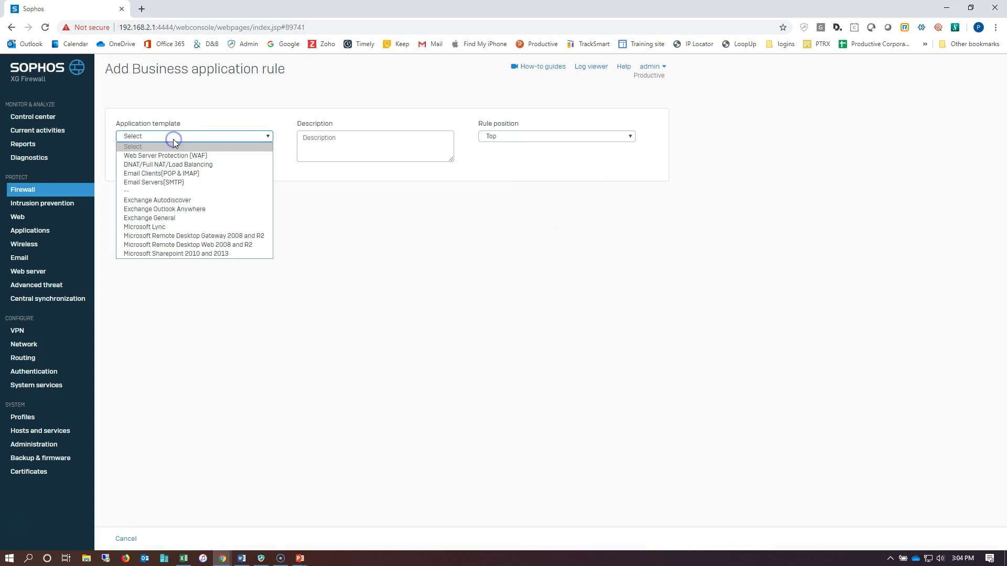
left_click(154, 165)
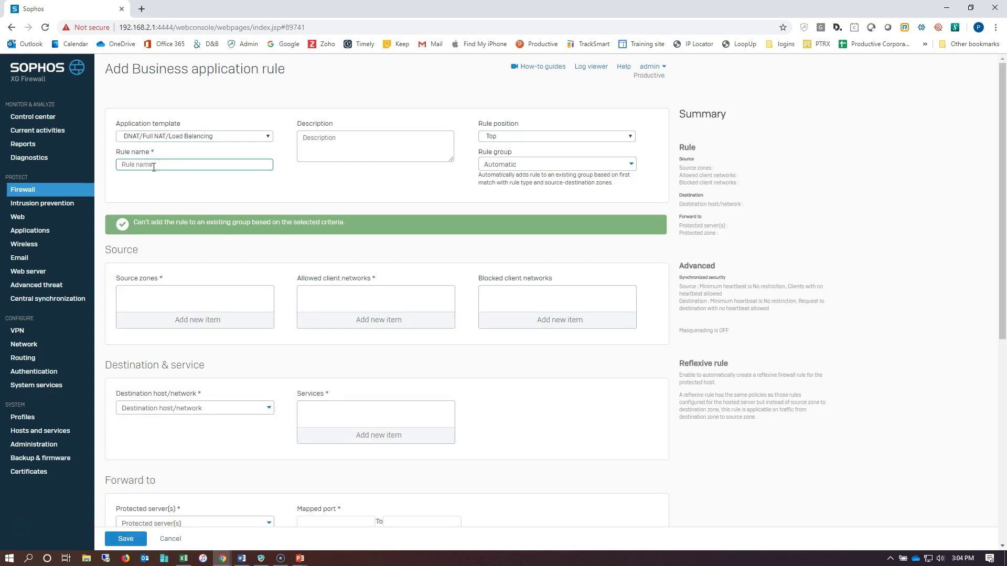
type("rdp")
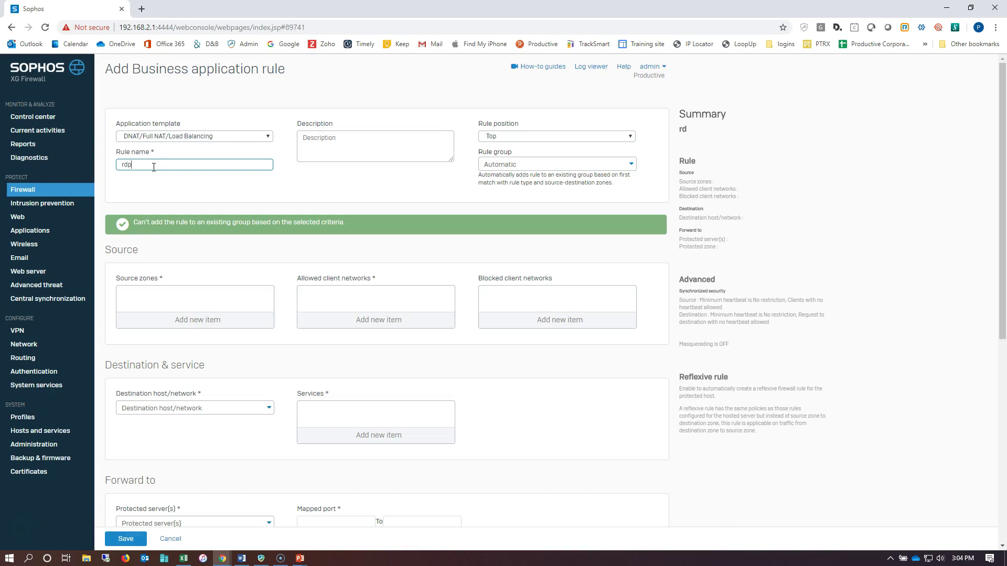
type(" external")
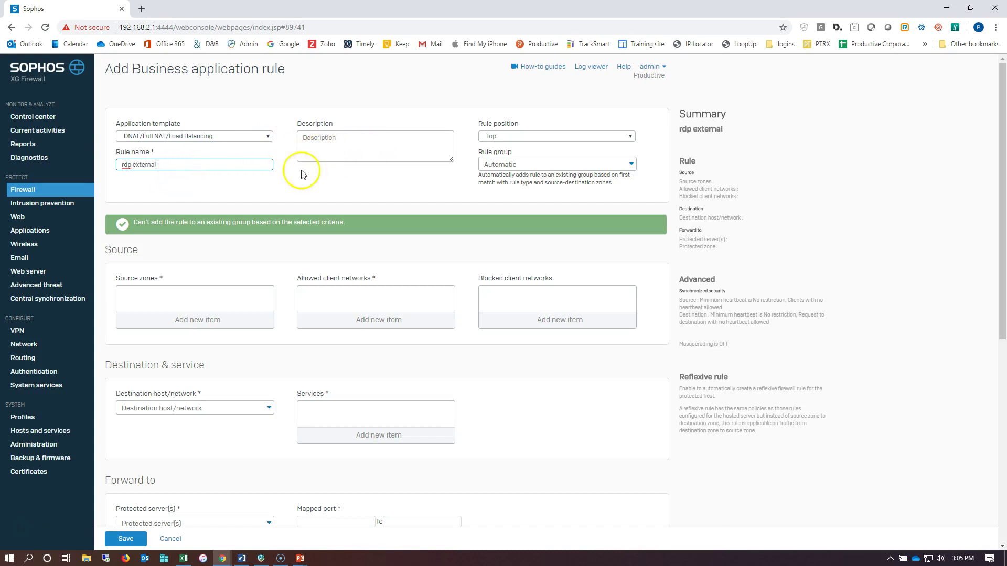
Step: Set the rule's source zone to WAN
left_click(195, 321)
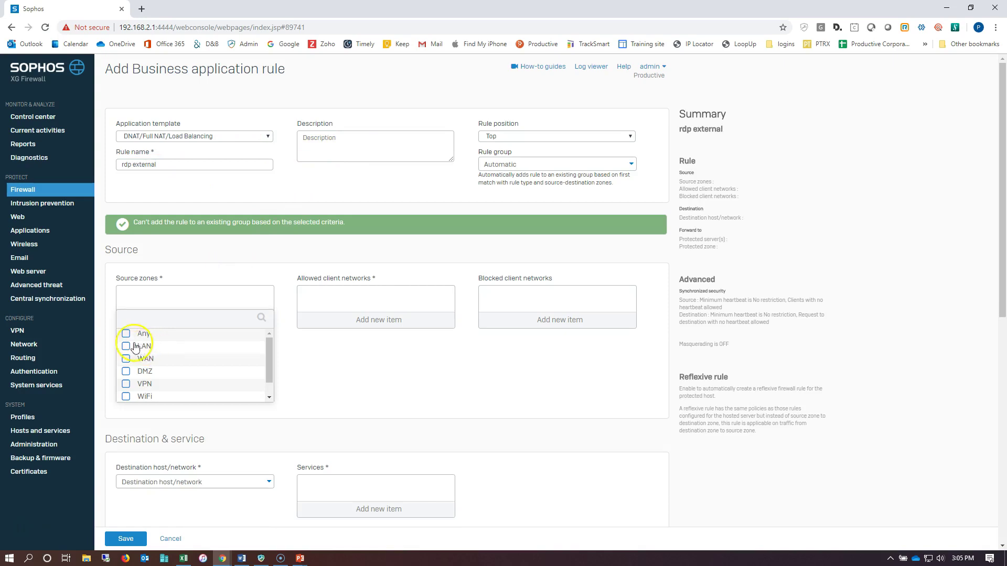
left_click(126, 359)
left_click(172, 411)
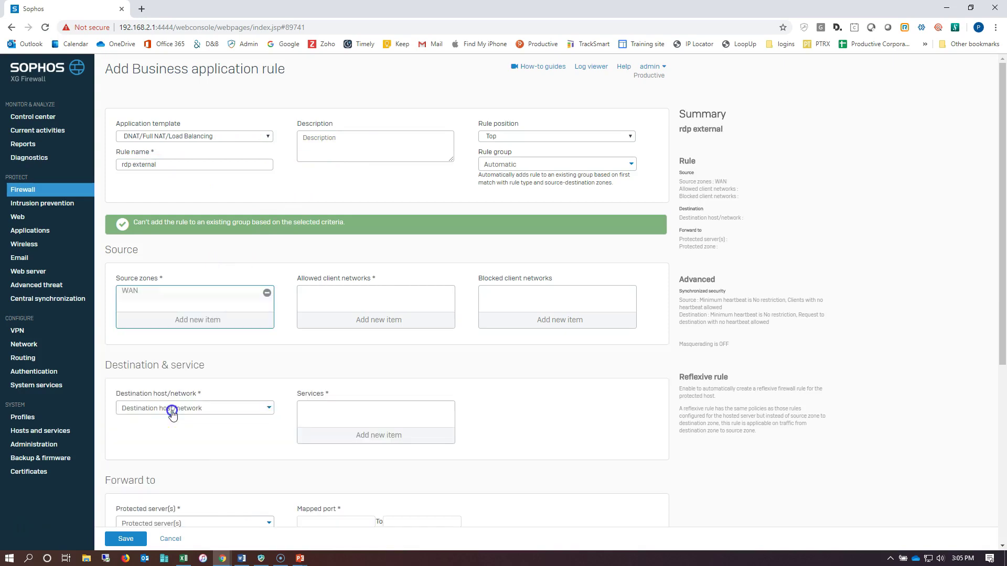
Step: Limit the allowed client networks to RDP Allowed
left_click(371, 324)
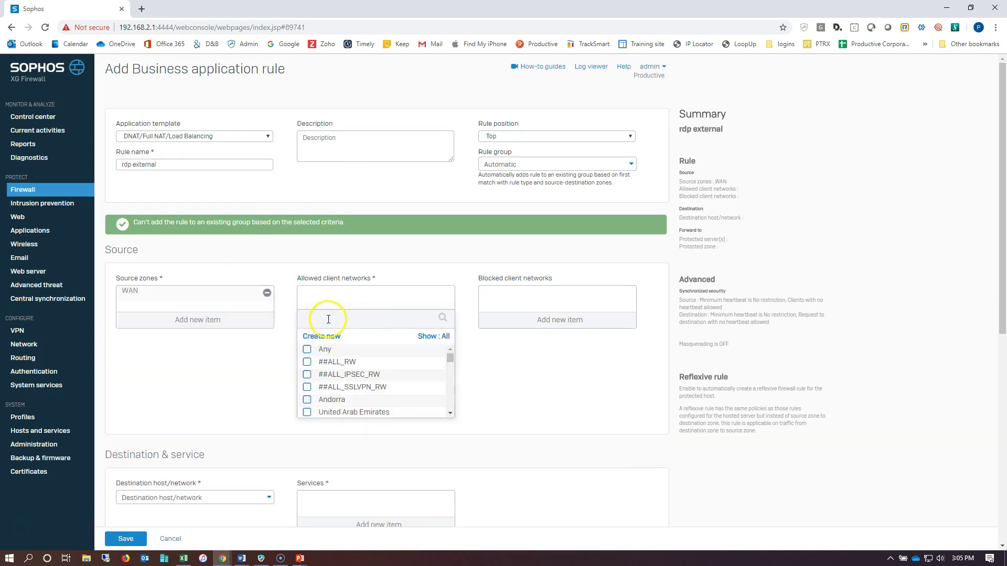
left_click(328, 319)
type("rd")
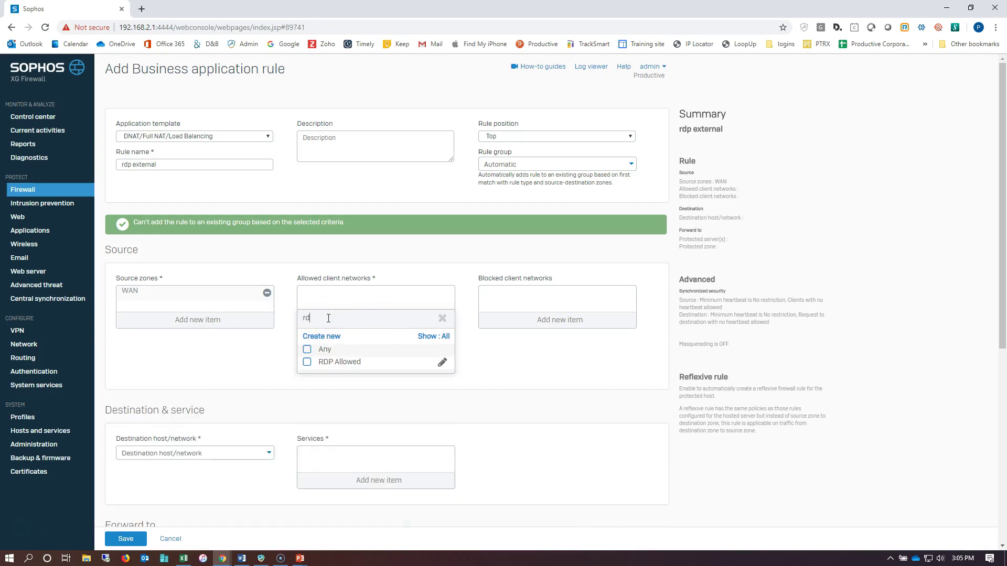
type("p")
left_click(313, 363)
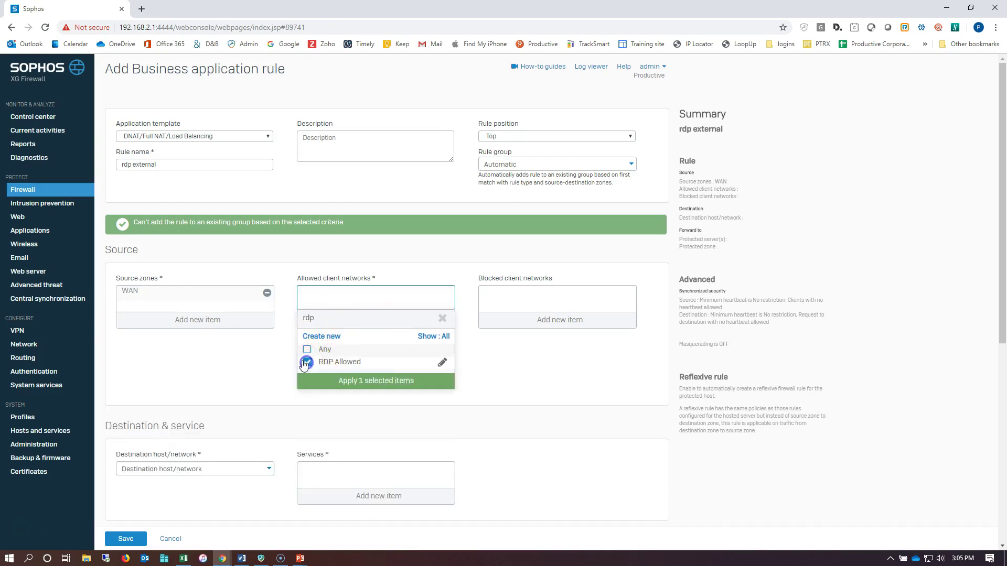
left_click(384, 388)
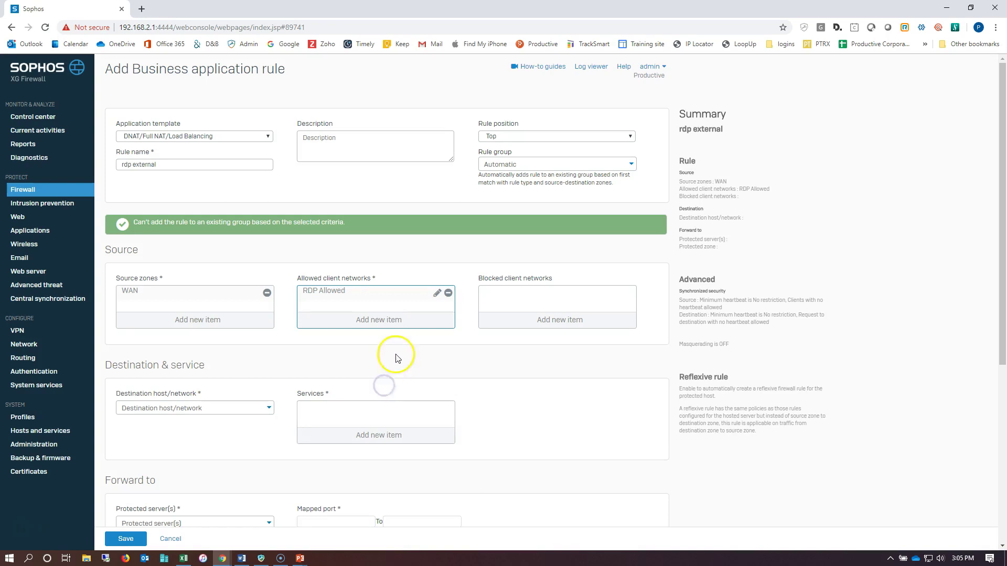
left_click(167, 407)
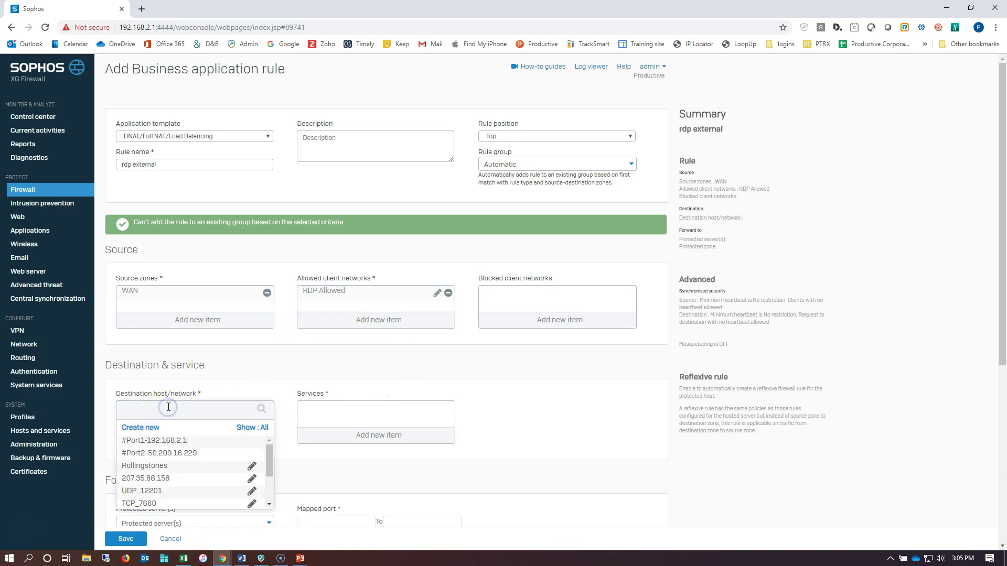
Step: Target #Port2-50.209.16.229 with the MS RDP & Term Srvcs service on port 3389
left_click(157, 453)
left_click(355, 437)
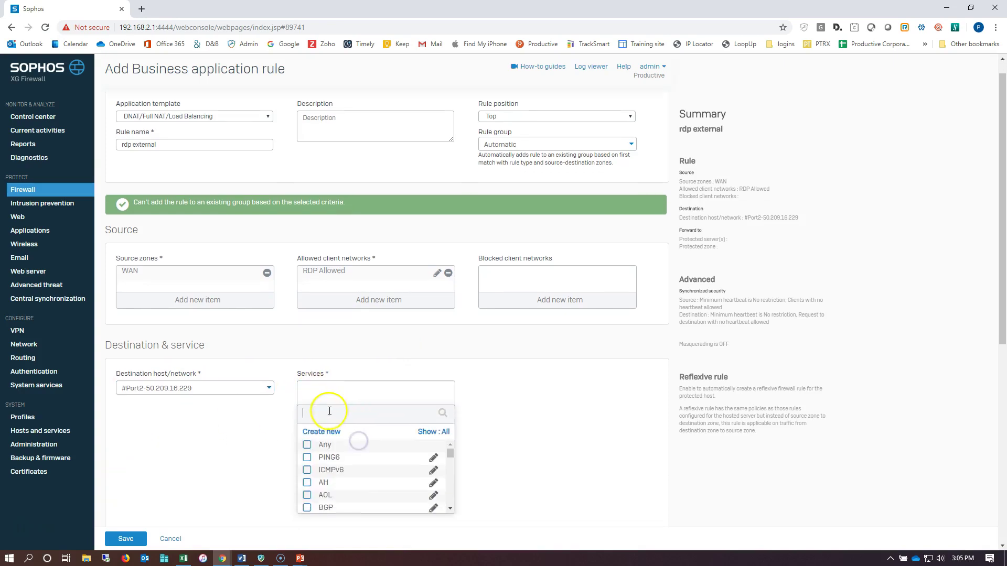
type("ms")
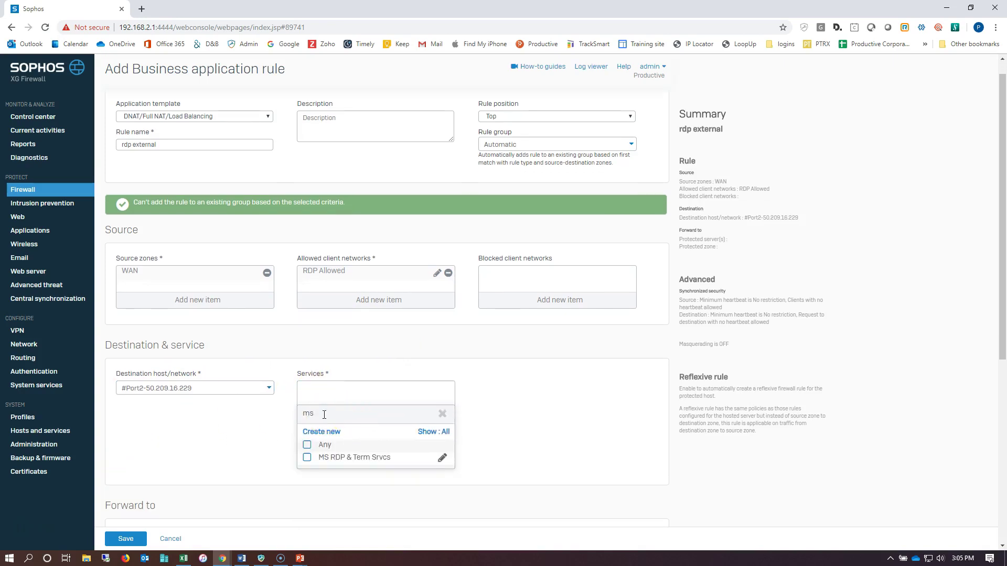
left_click(307, 457)
left_click(367, 475)
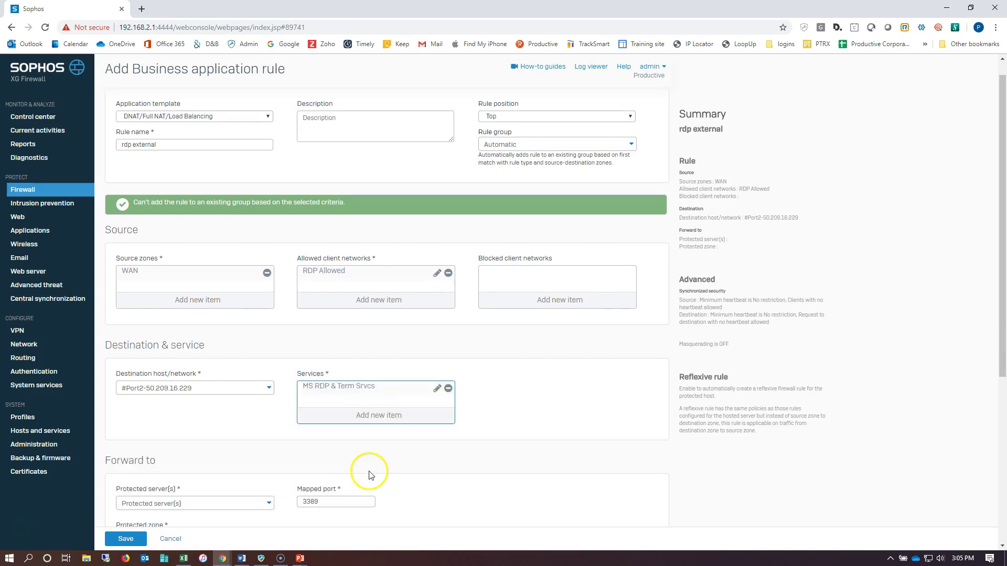
scroll(374, 472, "down", 2)
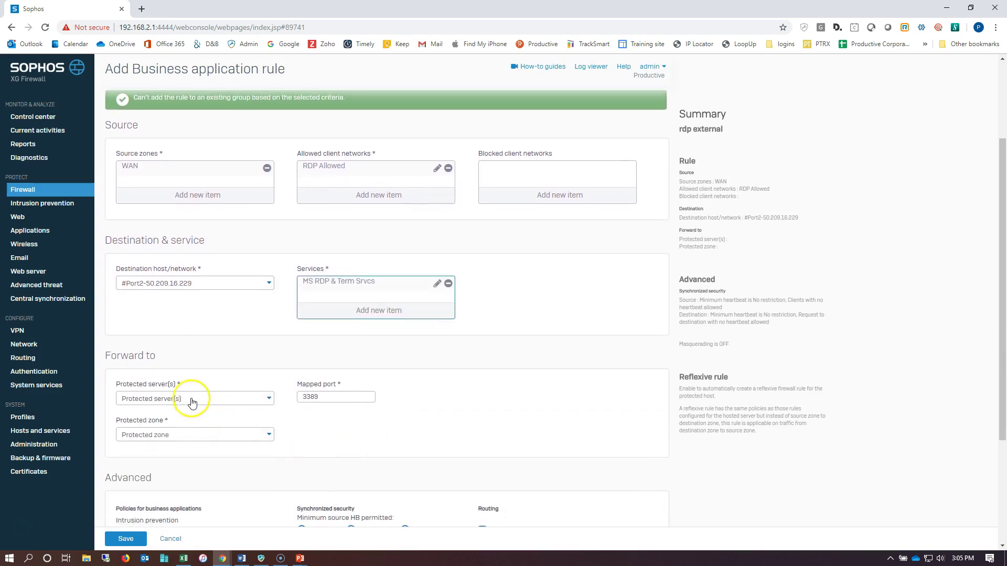
Step: Select bigbopper as the protected server to forward traffic to
left_click(192, 399)
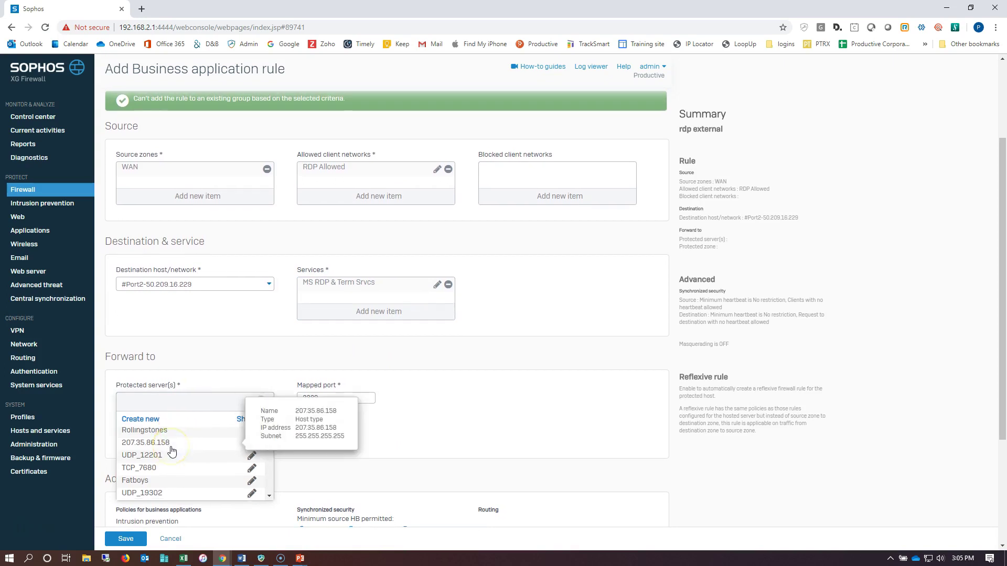
scroll(179, 454, "down", 1)
scroll(178, 454, "down", 1)
scroll(181, 456, "up", 2)
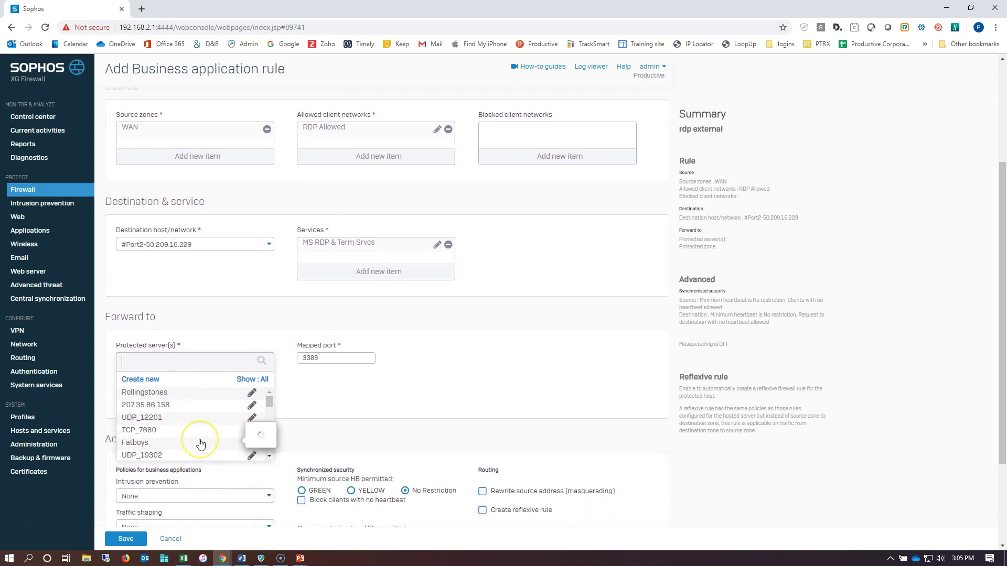
mouse_move(201, 445)
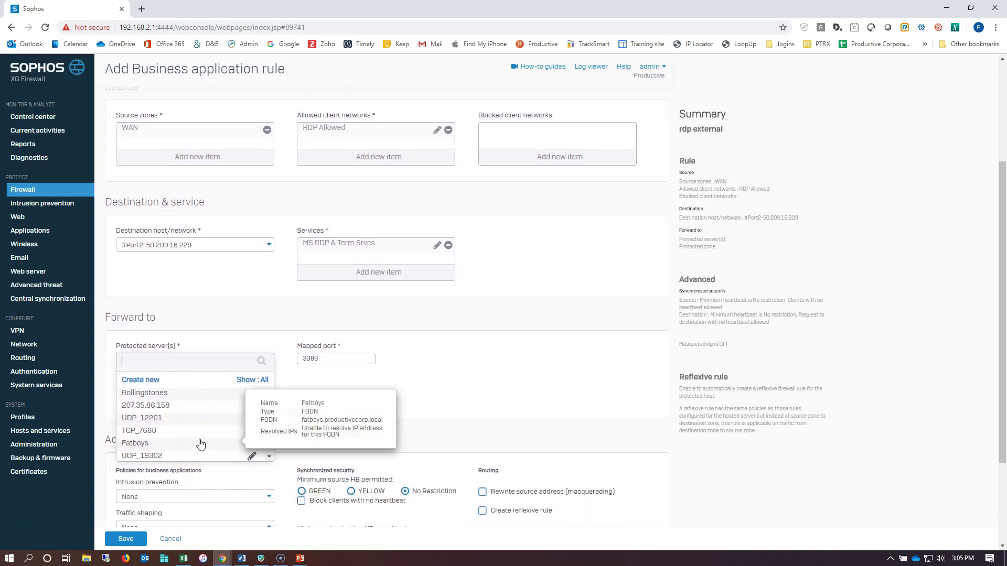
scroll(201, 444, "down", 3)
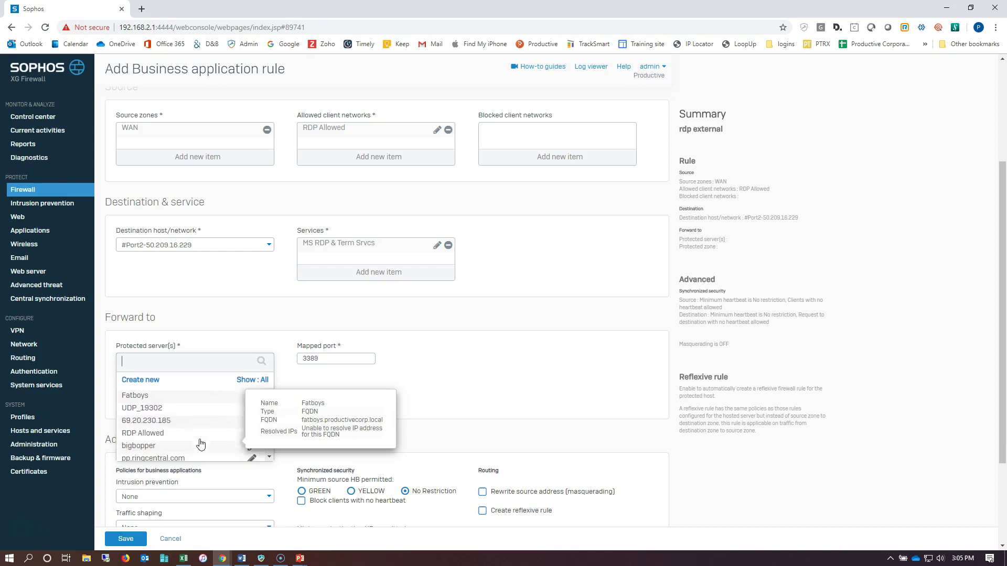
left_click(143, 445)
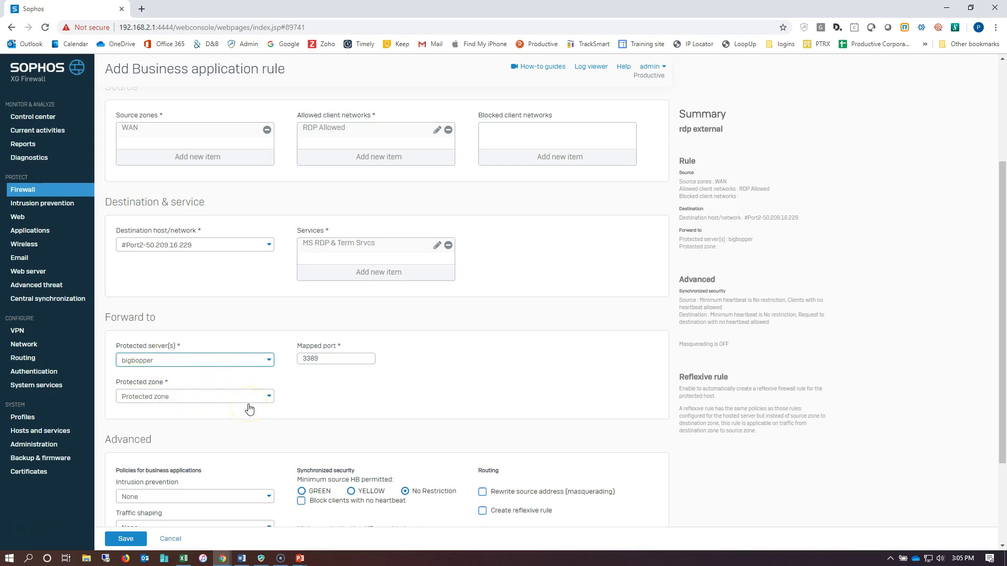
Step: Set the protected zone to LAN and save the 'rdp external' rule
left_click(246, 404)
left_click(168, 413)
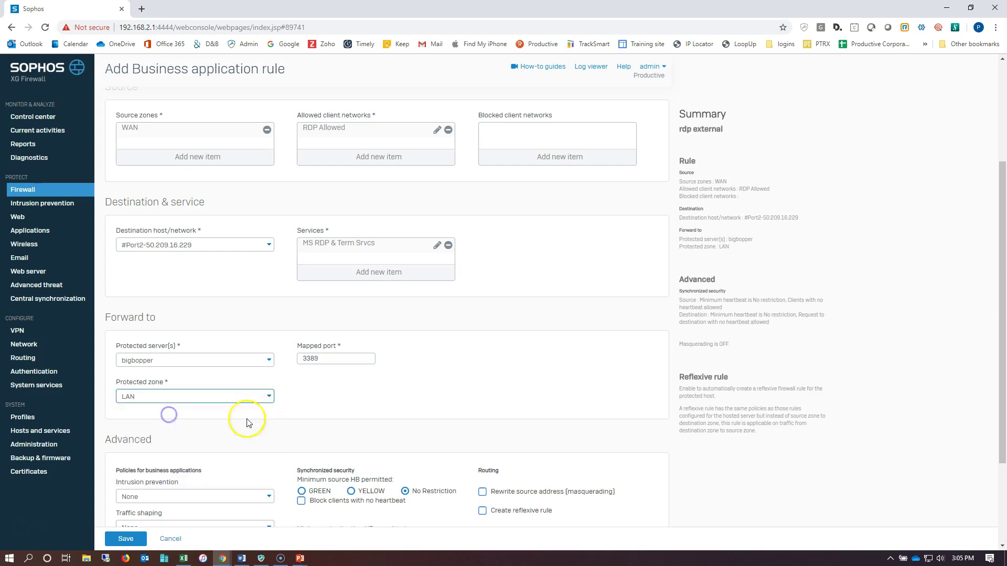
scroll(294, 451, "down", 1)
left_click(129, 541)
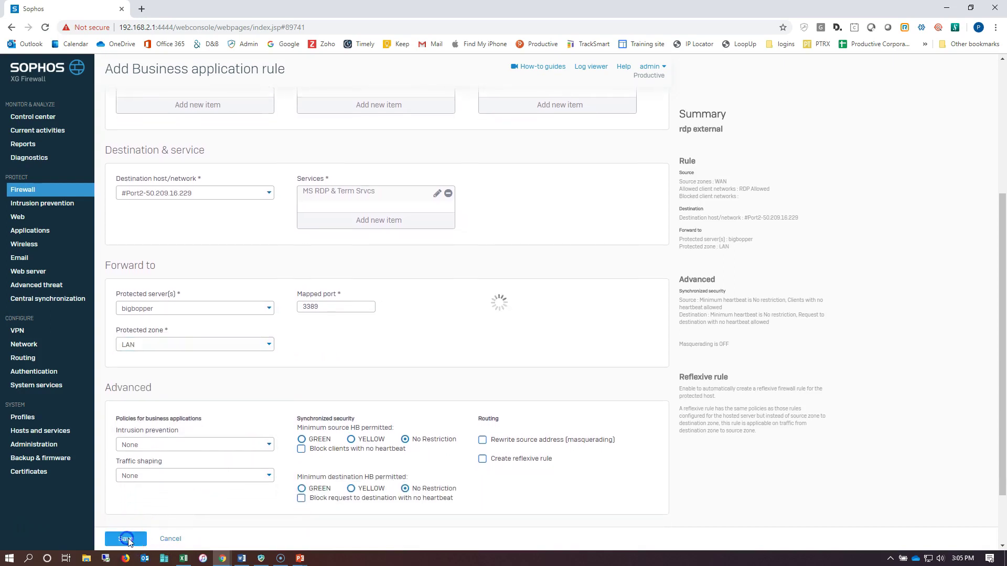